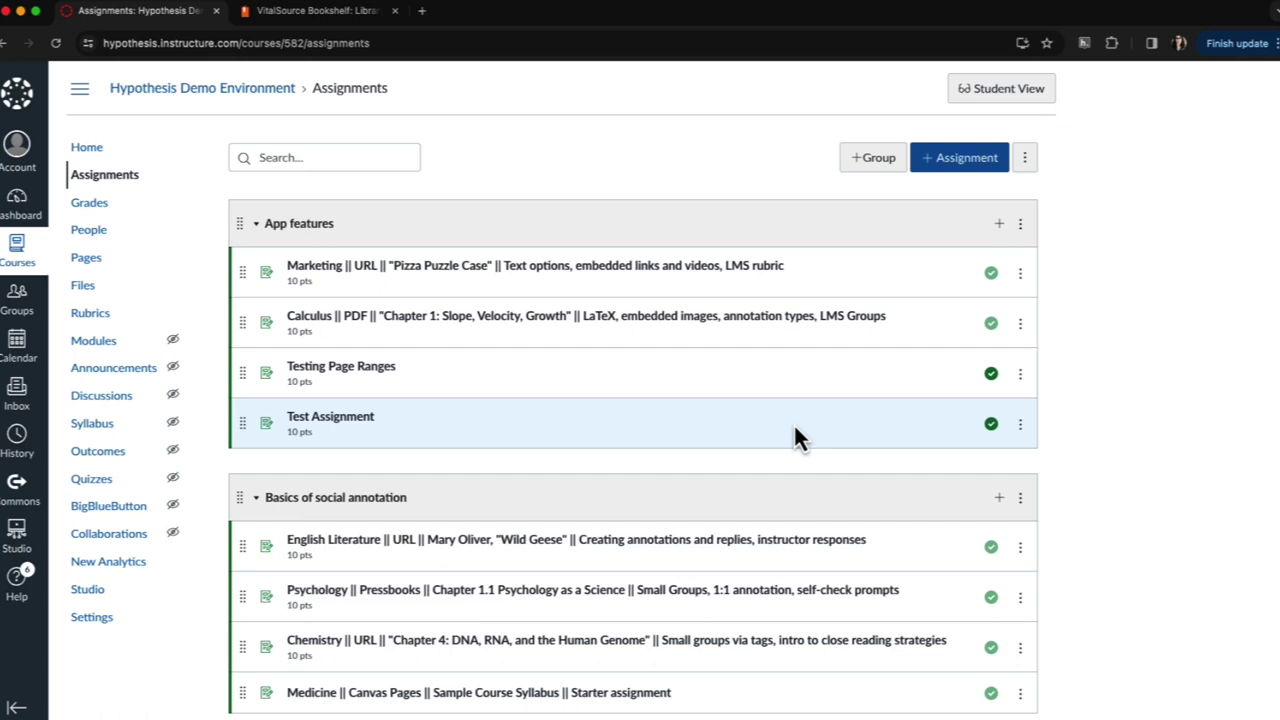
# Step: Open the History assignment on Brown v. Board of Education, launch its VitalSource text, and load the Hypothesis reading in a new window
pyautogui.scroll(-3, 796, 428)
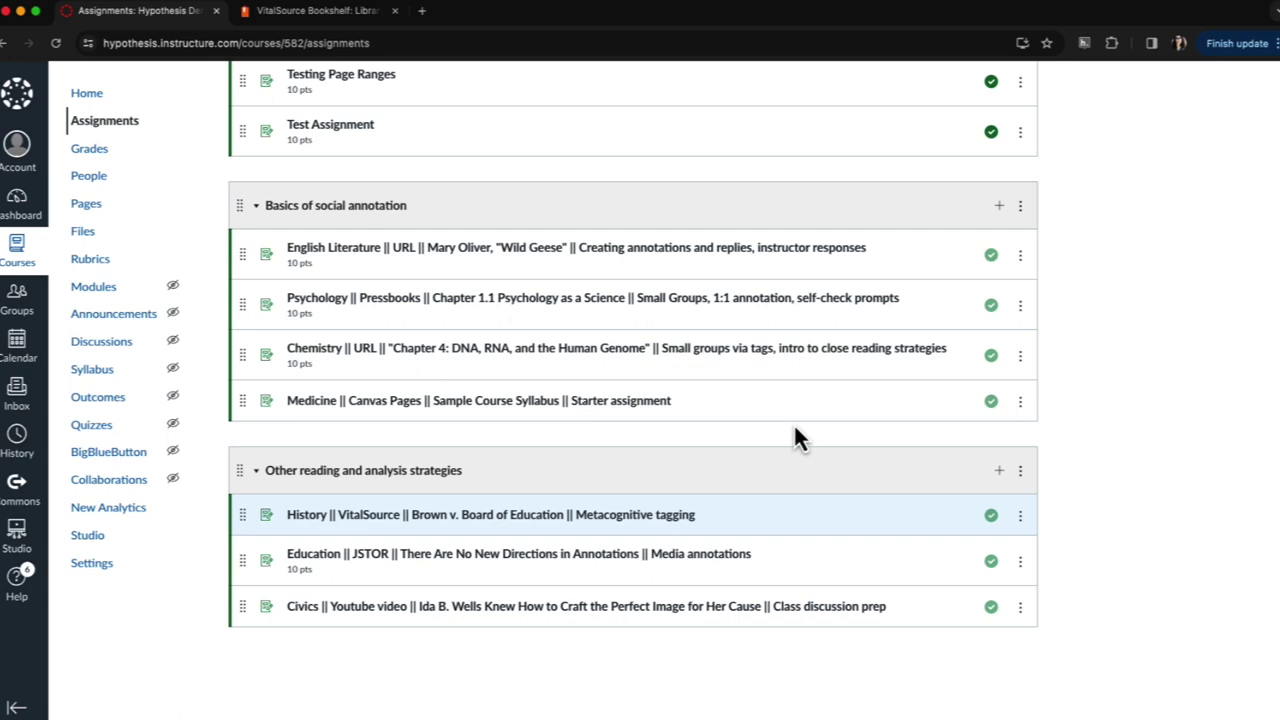
pyautogui.click(582, 530)
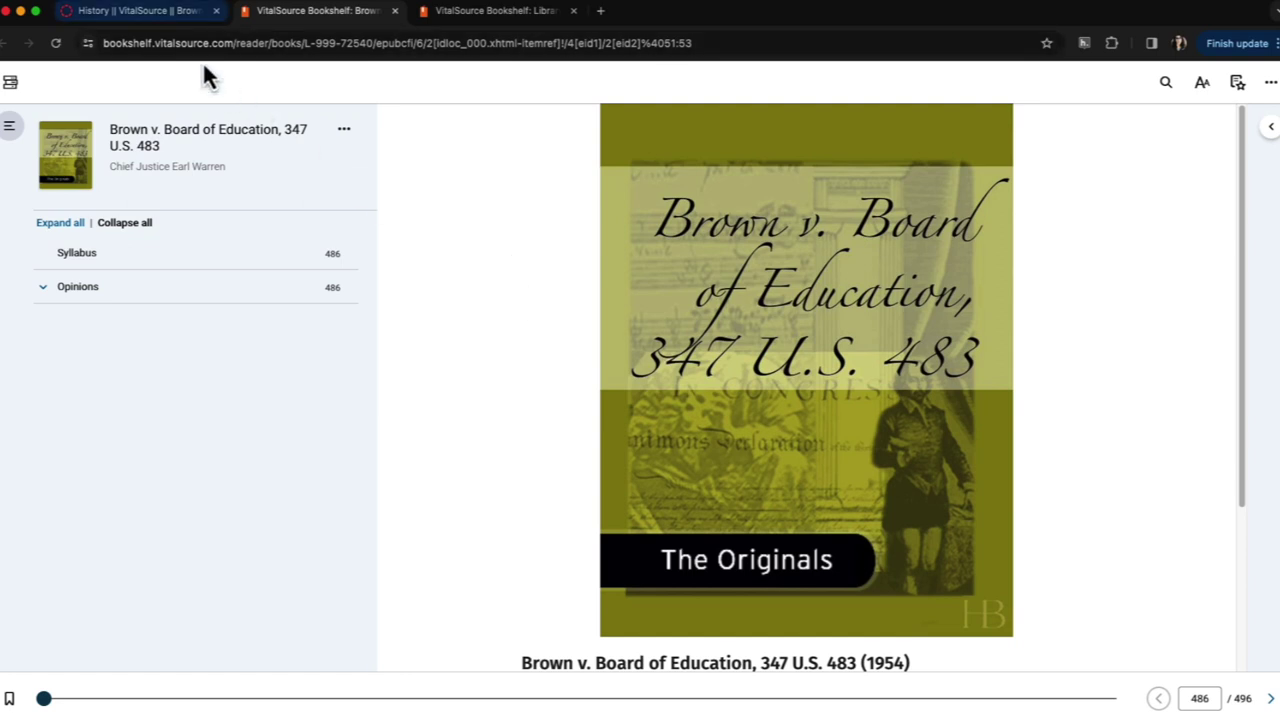
pyautogui.click(146, 21)
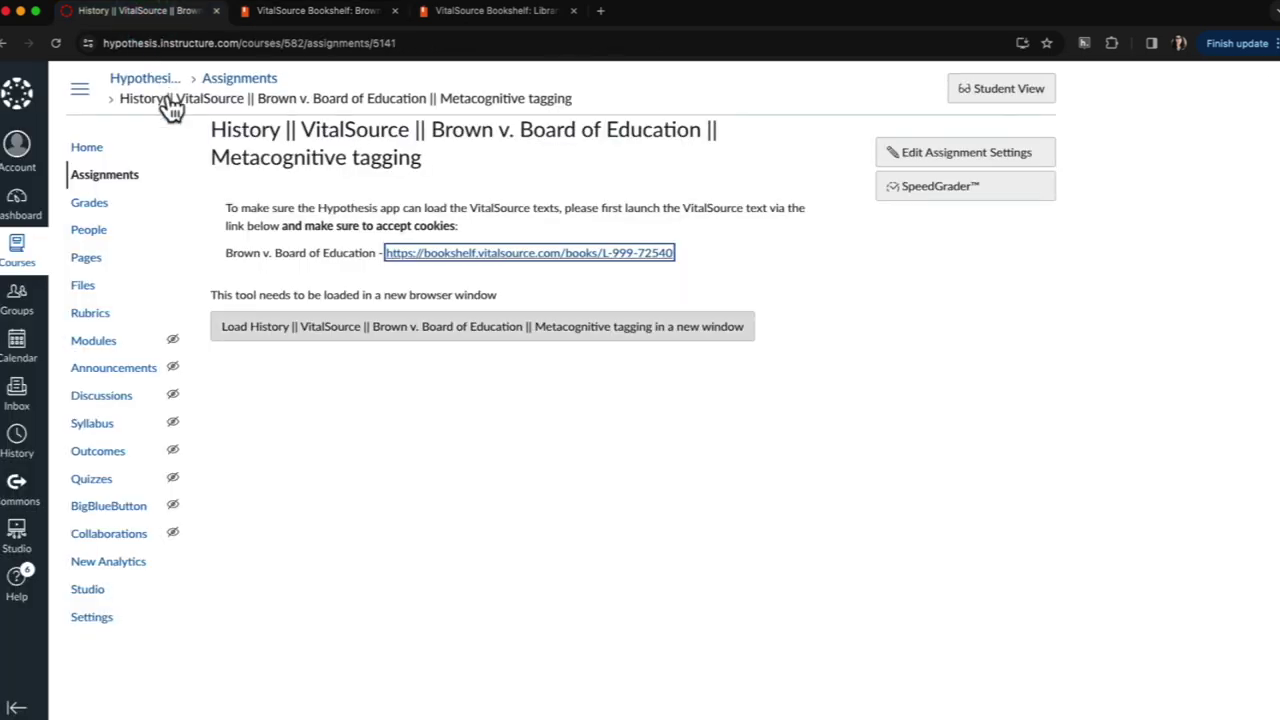
pyautogui.click(241, 334)
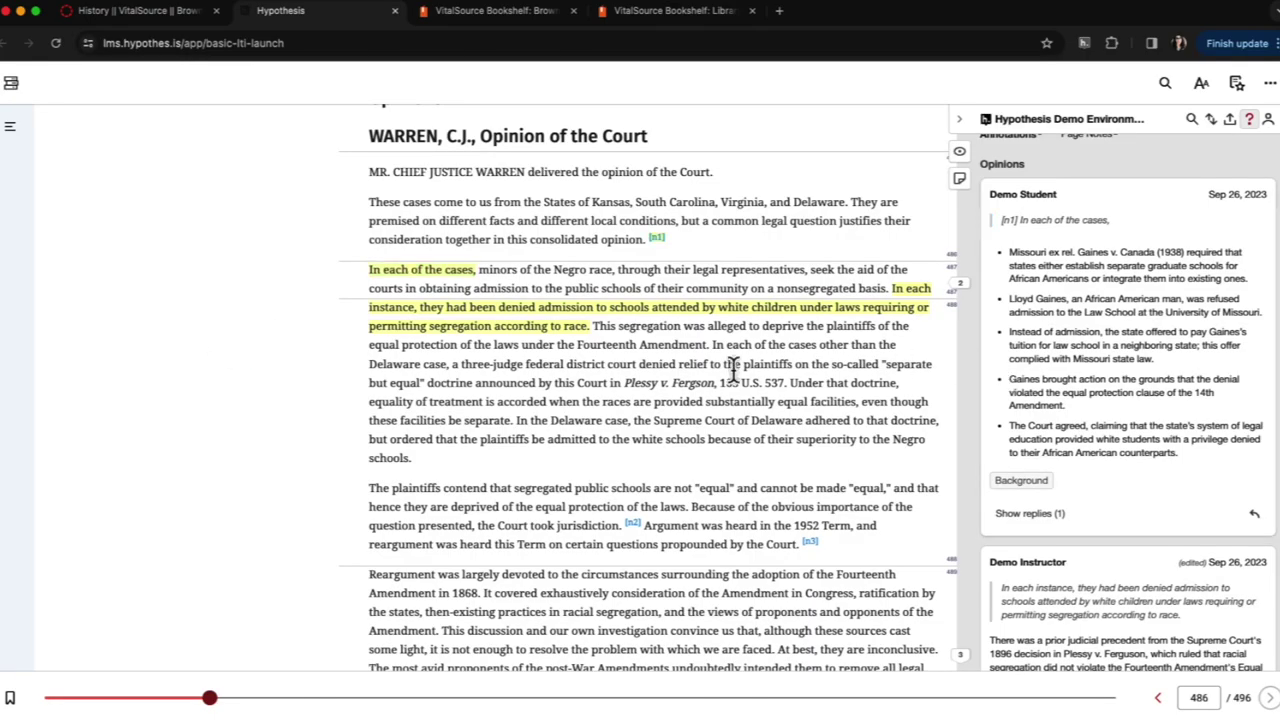
# Step: Annotate the sentence beginning "In the Delaware case" with "How is this case different?" and post it to the course group
pyautogui.scroll(-1, 733, 368)
pyautogui.scroll(1, 733, 368)
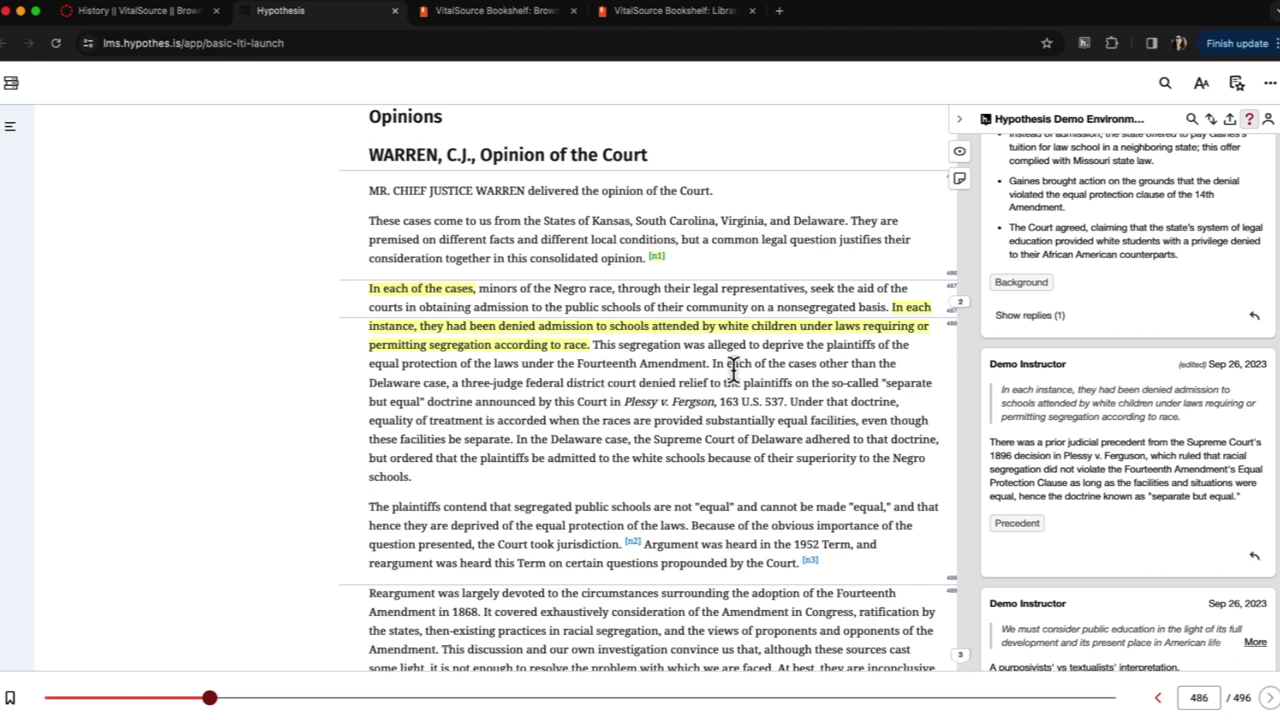
pyautogui.click(517, 441)
pyautogui.moveTo(518, 452); pyautogui.dragTo(559, 468)
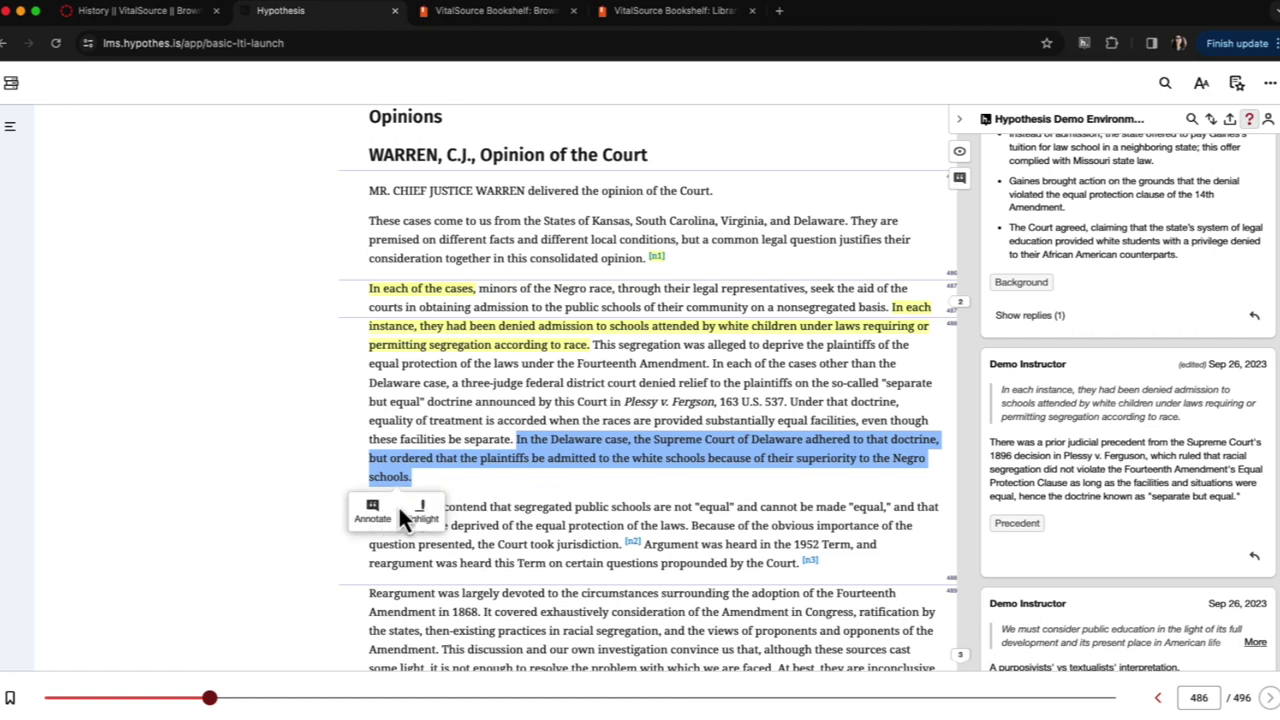
pyautogui.click(371, 520)
pyautogui.click(371, 520)
pyautogui.write('How is this case different?')
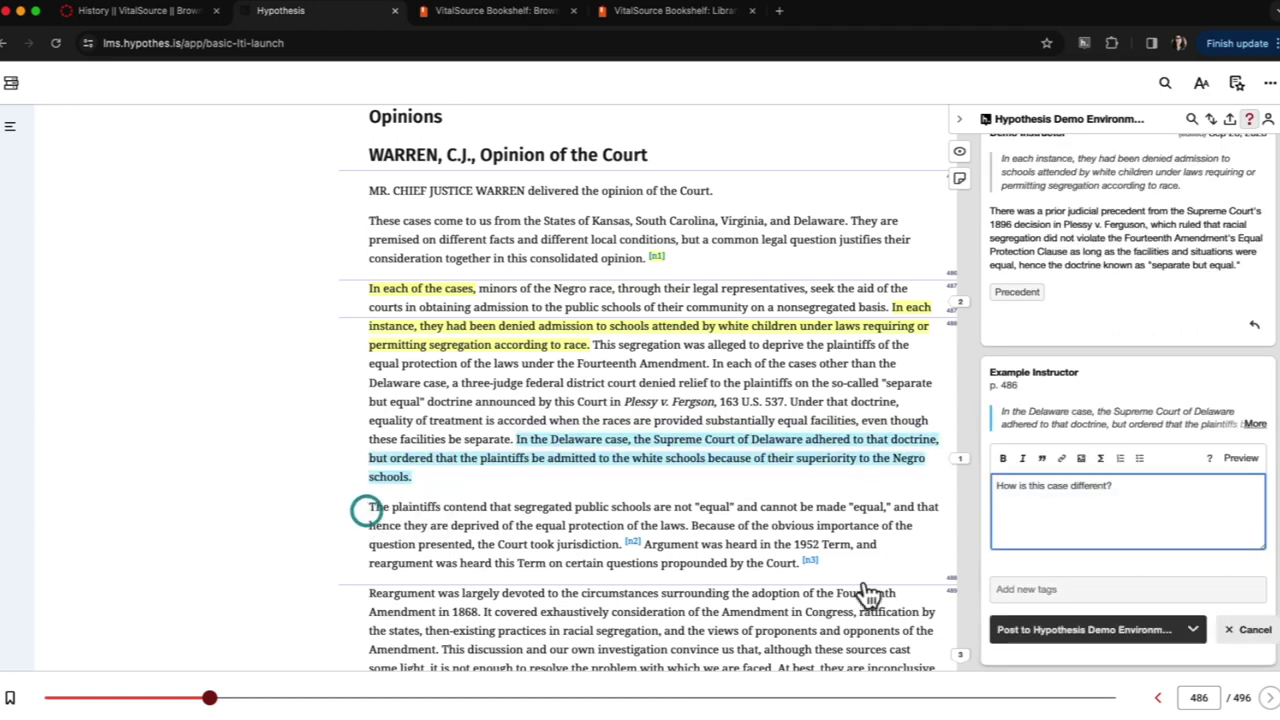
pyautogui.click(1137, 628)
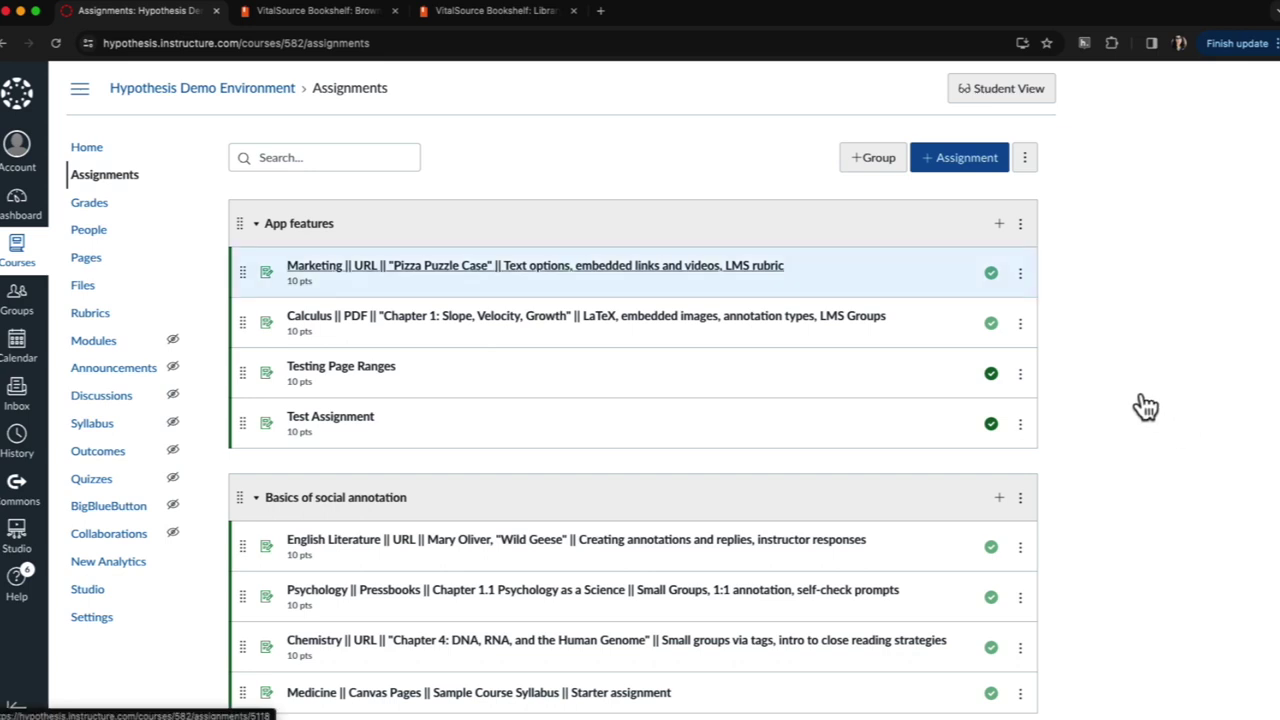
# Step: Switch to the VitalSource Bookshelf library and copy the book URL of Reading and Writing about Literature with 2021 MLA Update
pyautogui.click(515, 12)
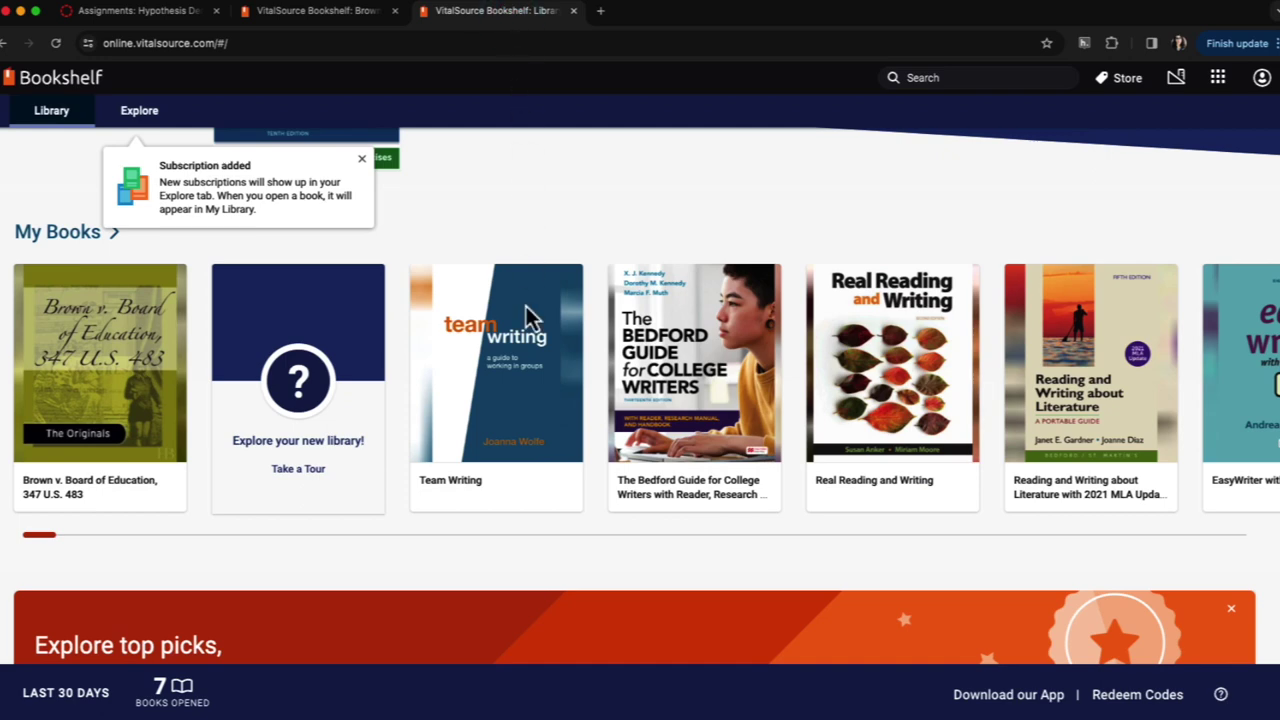
pyautogui.scroll(-1, 538, 570)
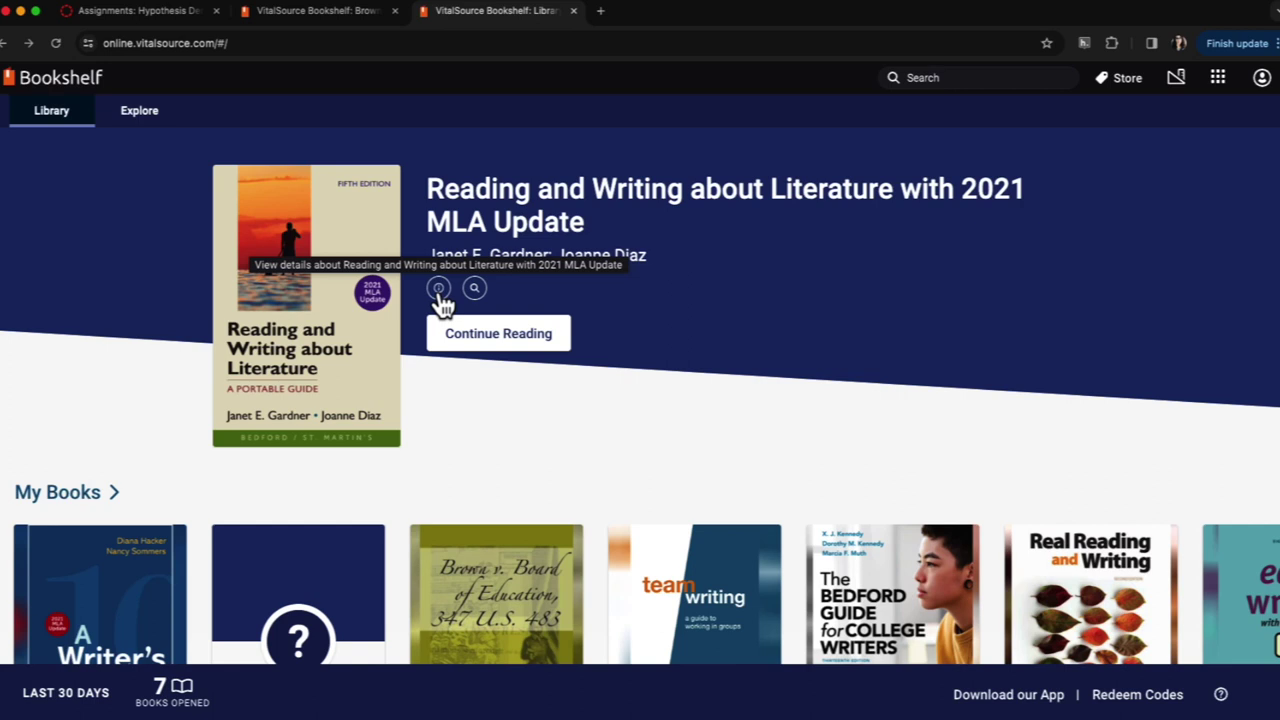
pyautogui.click(439, 289)
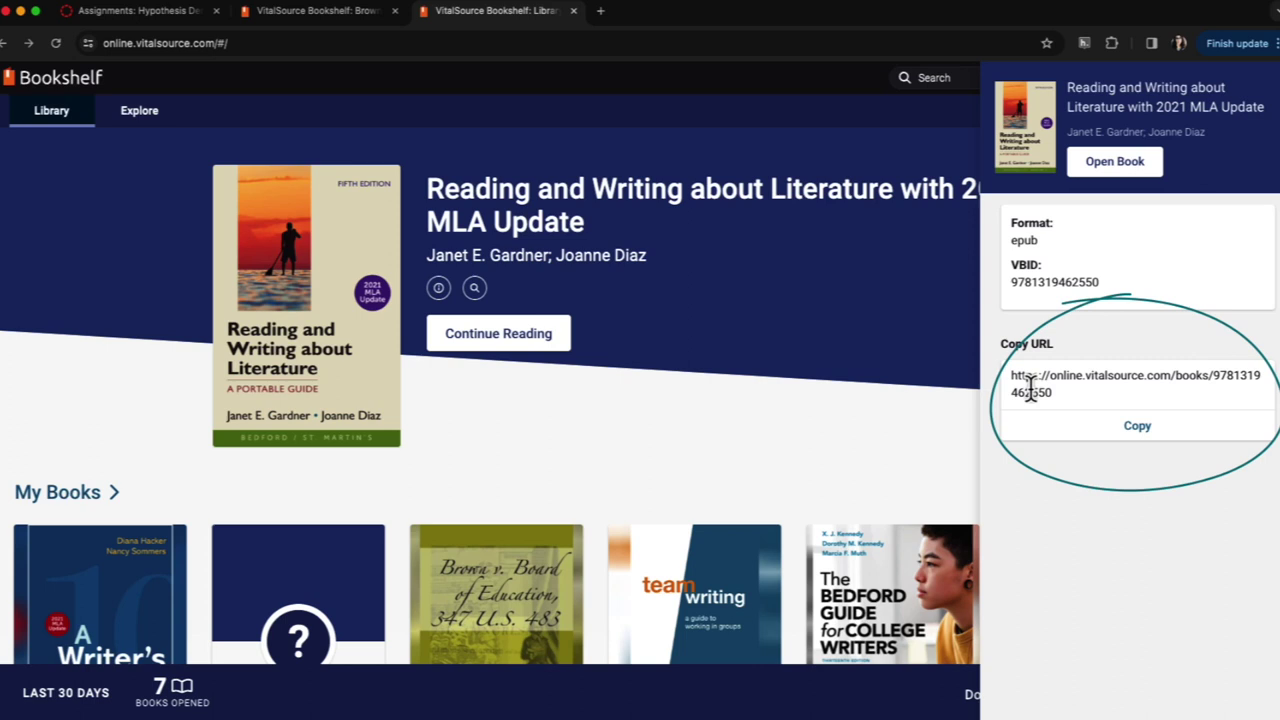
pyautogui.click(1096, 430)
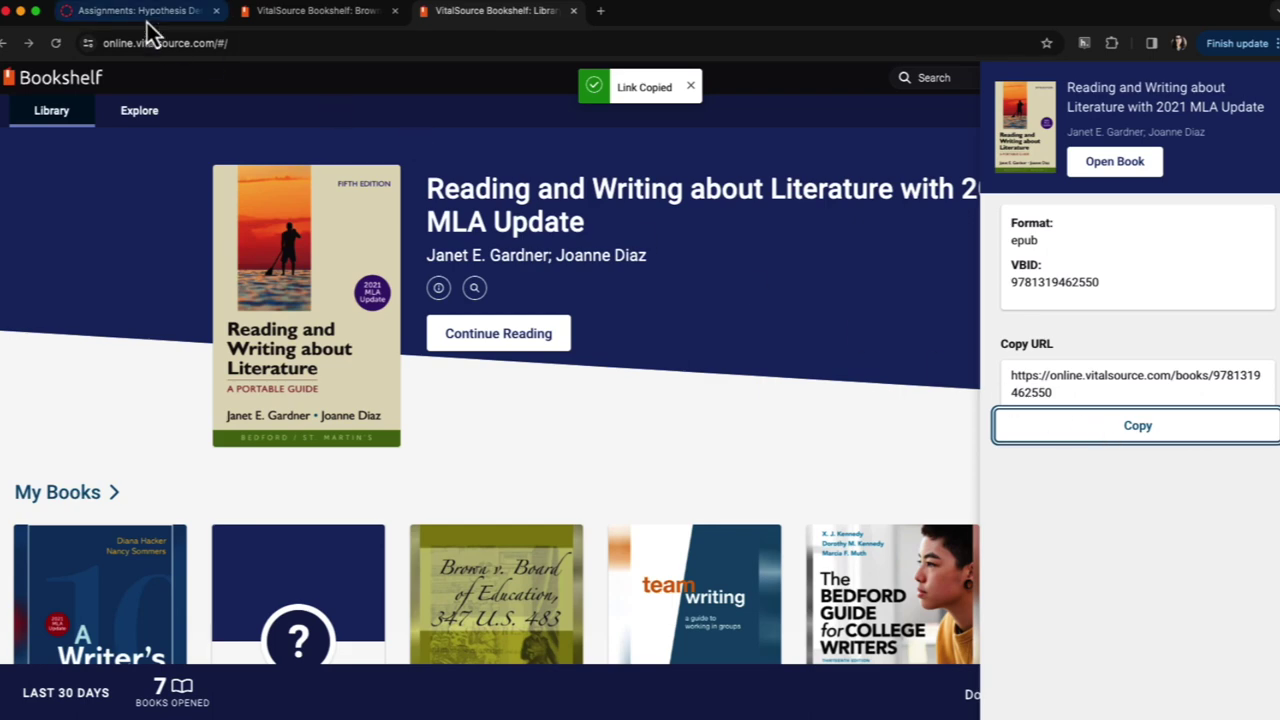
# Step: In Canvas, create an assignment named "Annotating the textbook" with instructions to open the VitalSource book link and accept cookies before annotating
pyautogui.click(175, 12)
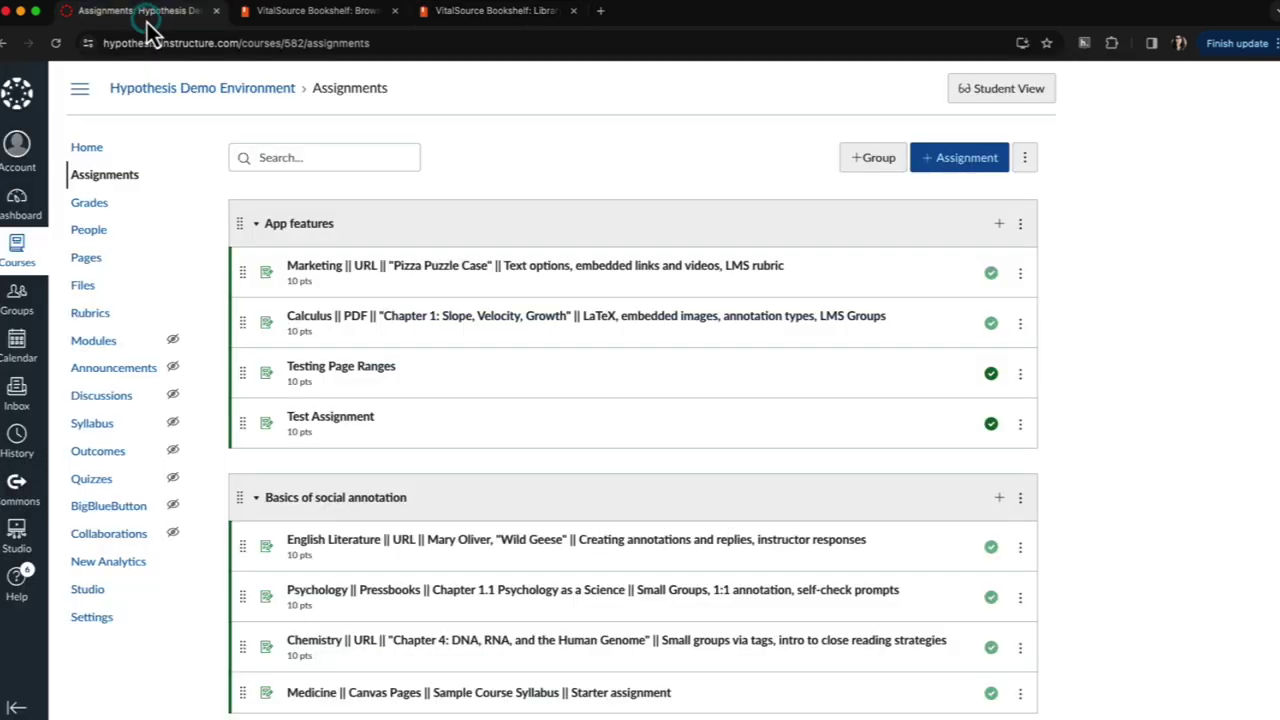
pyautogui.click(116, 180)
pyautogui.click(945, 160)
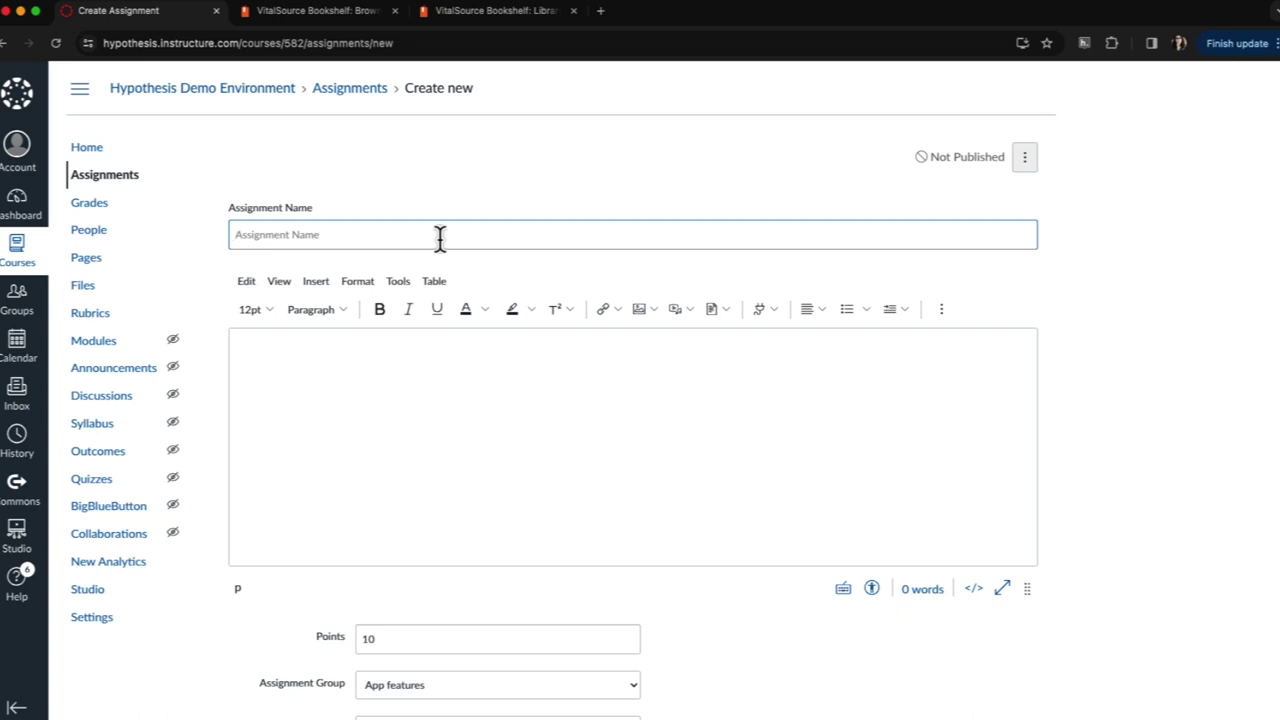
pyautogui.press('super+v')
pyautogui.press('Tab')
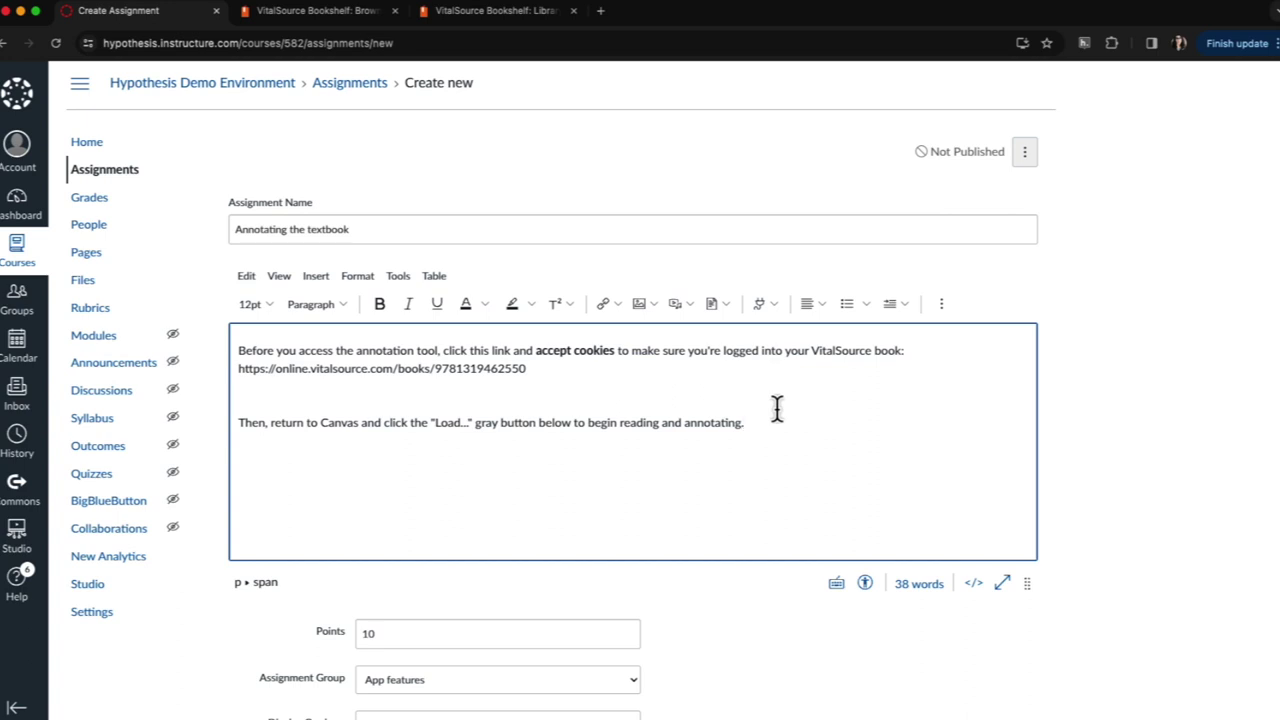
# Step: Set the assignment's submission type to External Tool and choose Hypothesis as the tool
pyautogui.scroll(-5, 776, 407)
pyautogui.scroll(-4, 776, 407)
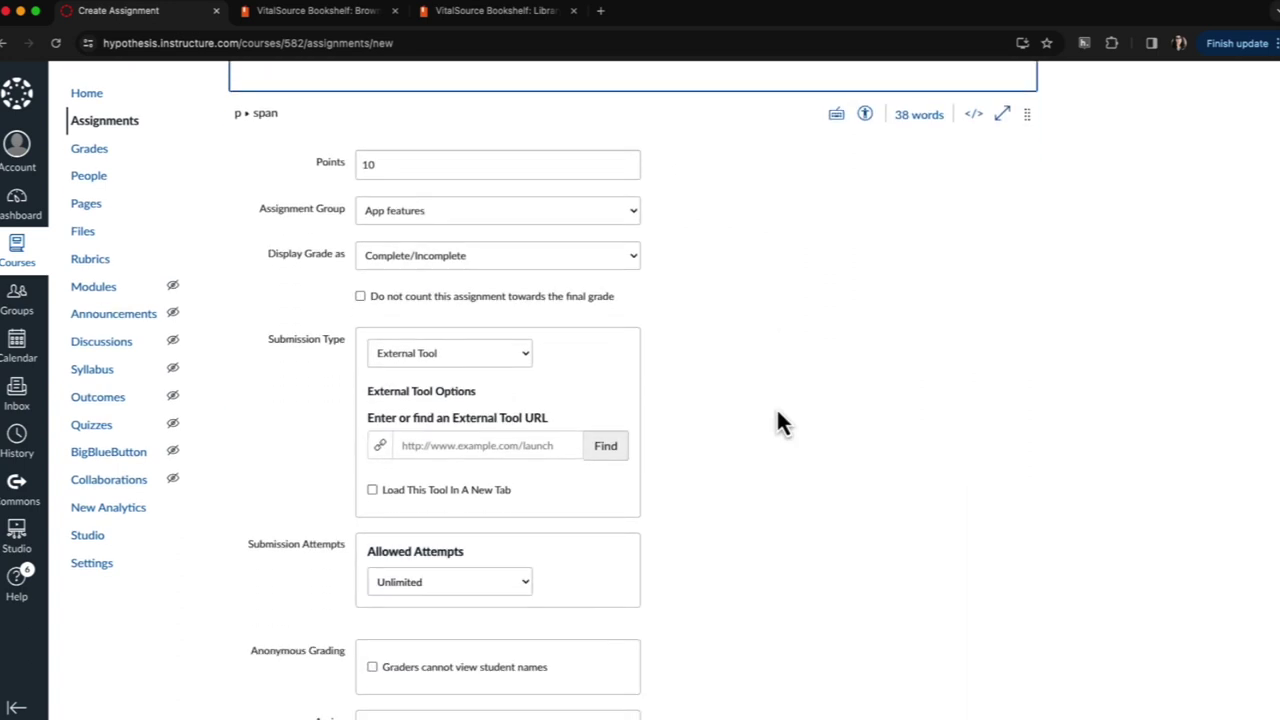
pyautogui.click(444, 356)
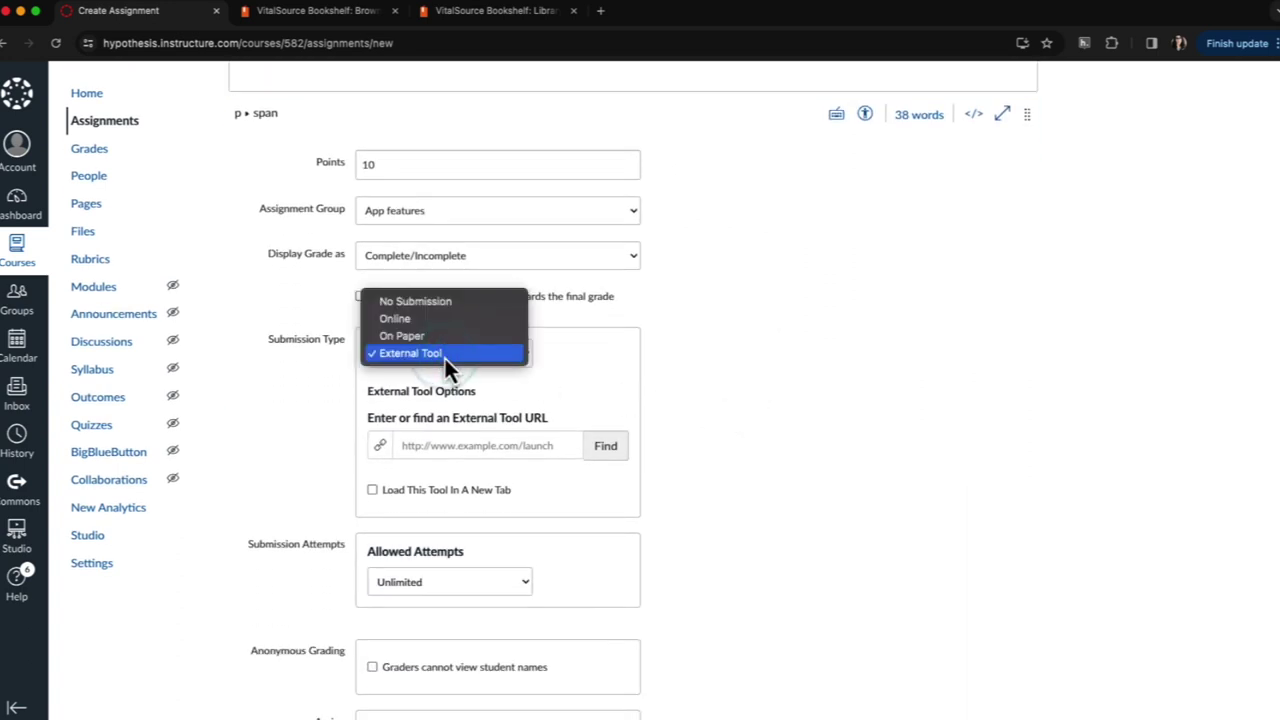
pyautogui.click(444, 361)
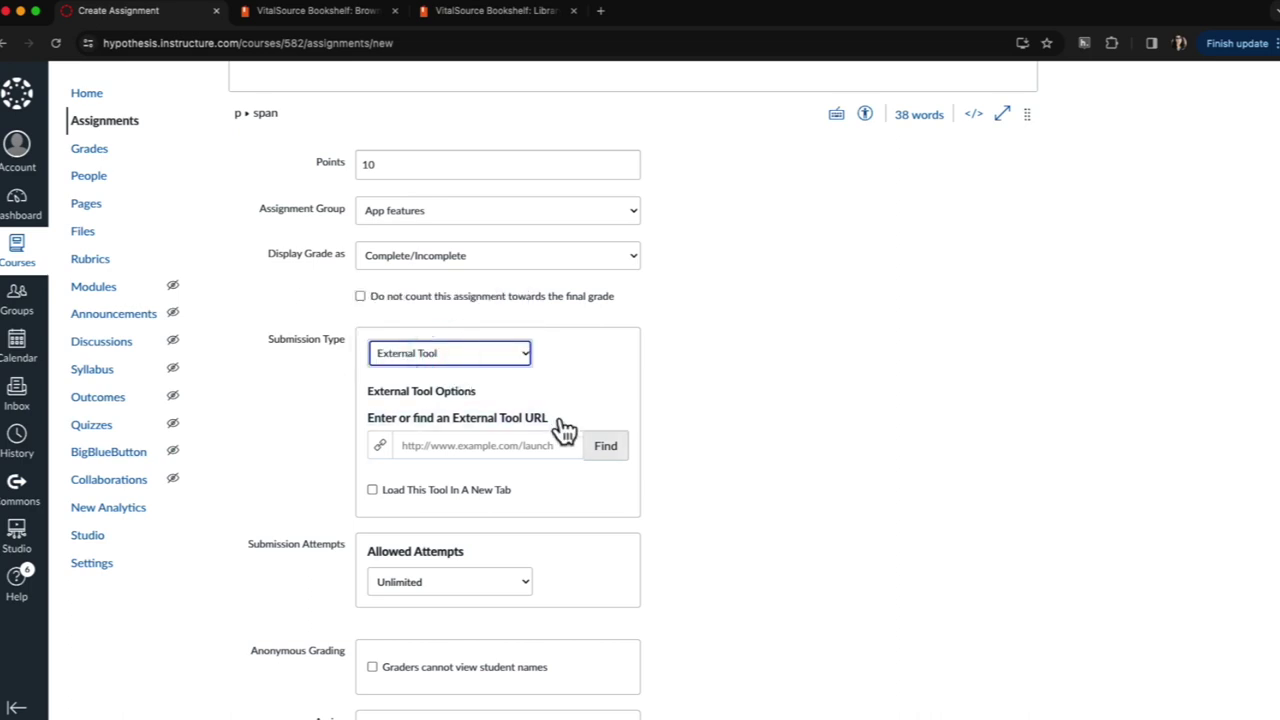
pyautogui.click(605, 450)
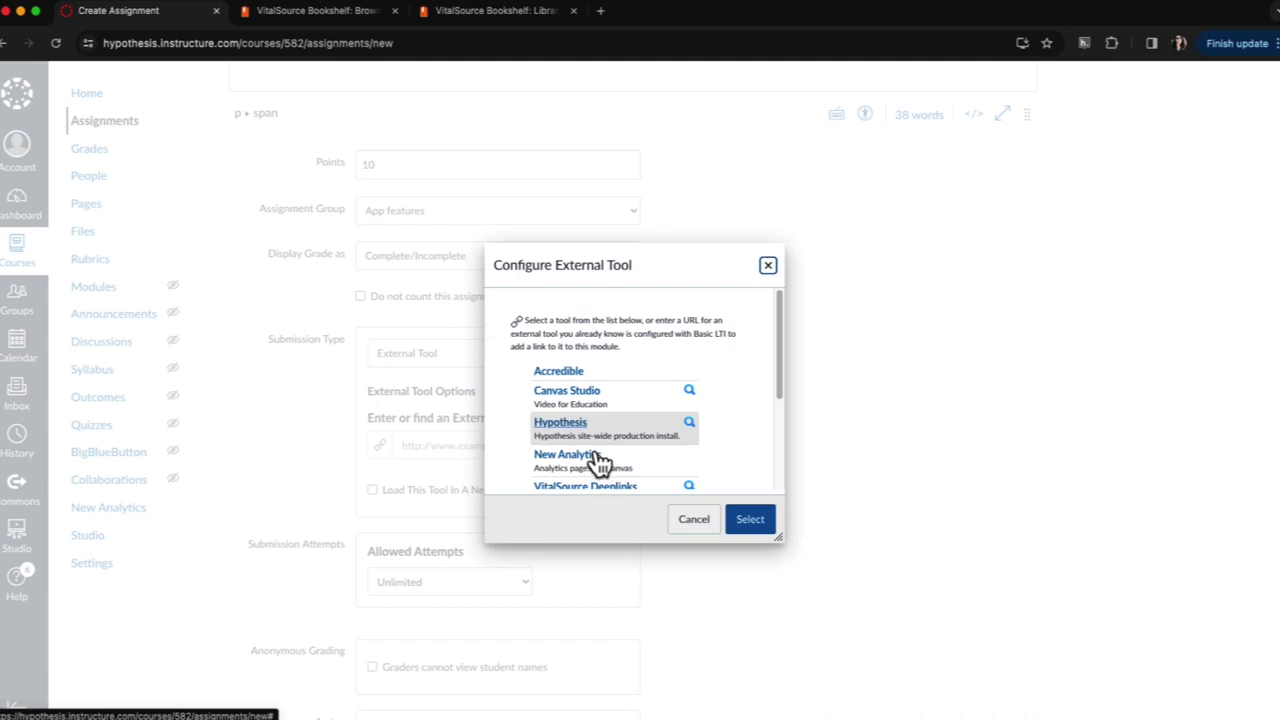
pyautogui.click(572, 425)
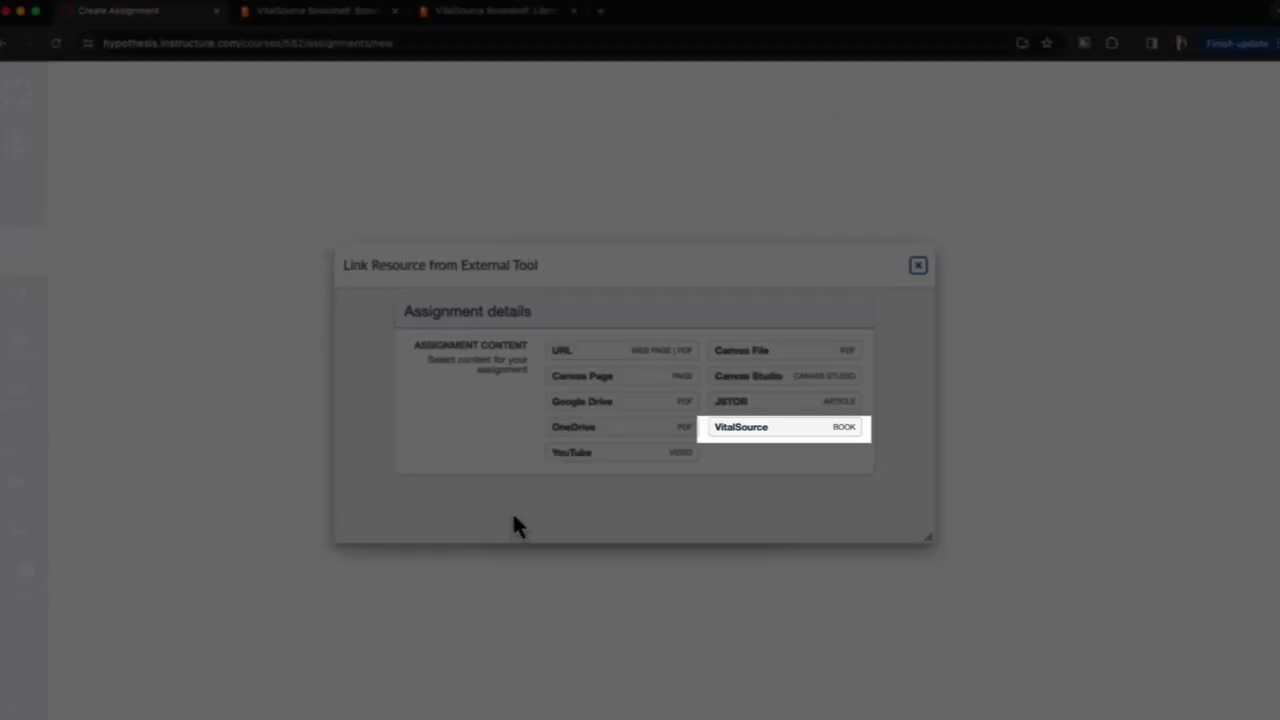
pyautogui.click(768, 437)
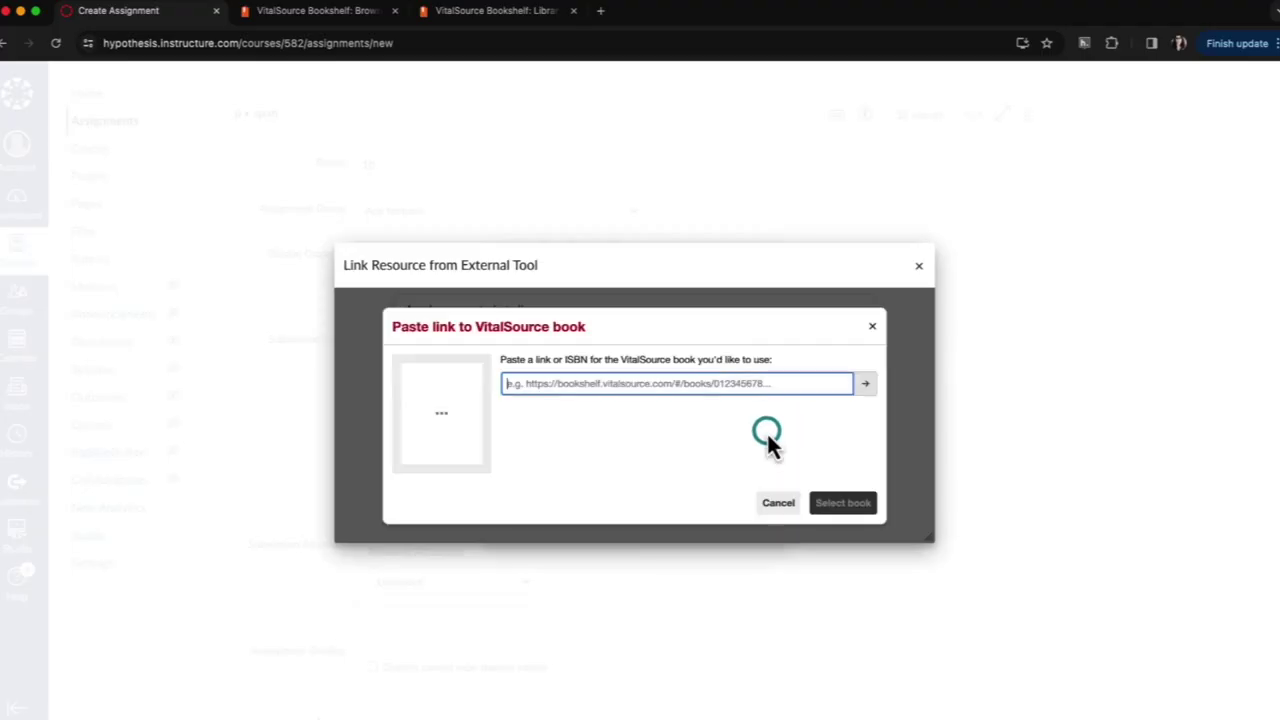
pyautogui.rightClick(563, 385)
pyautogui.click(598, 488)
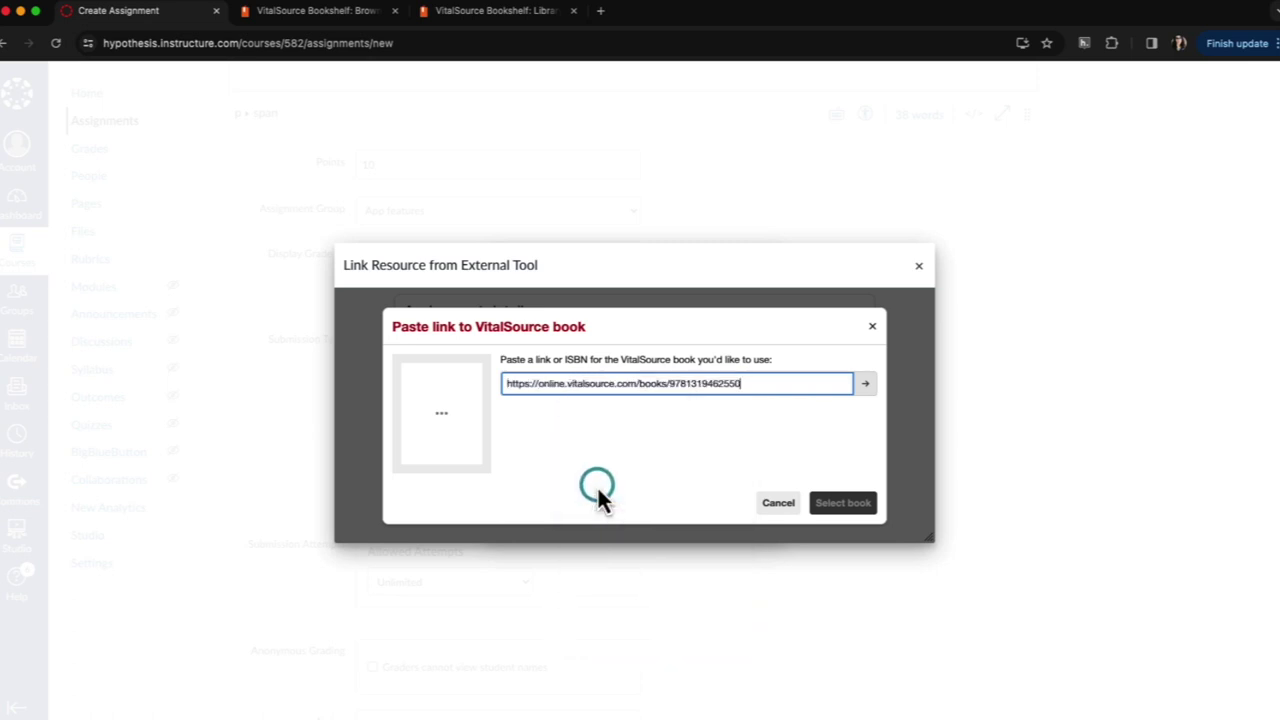
pyautogui.click(866, 388)
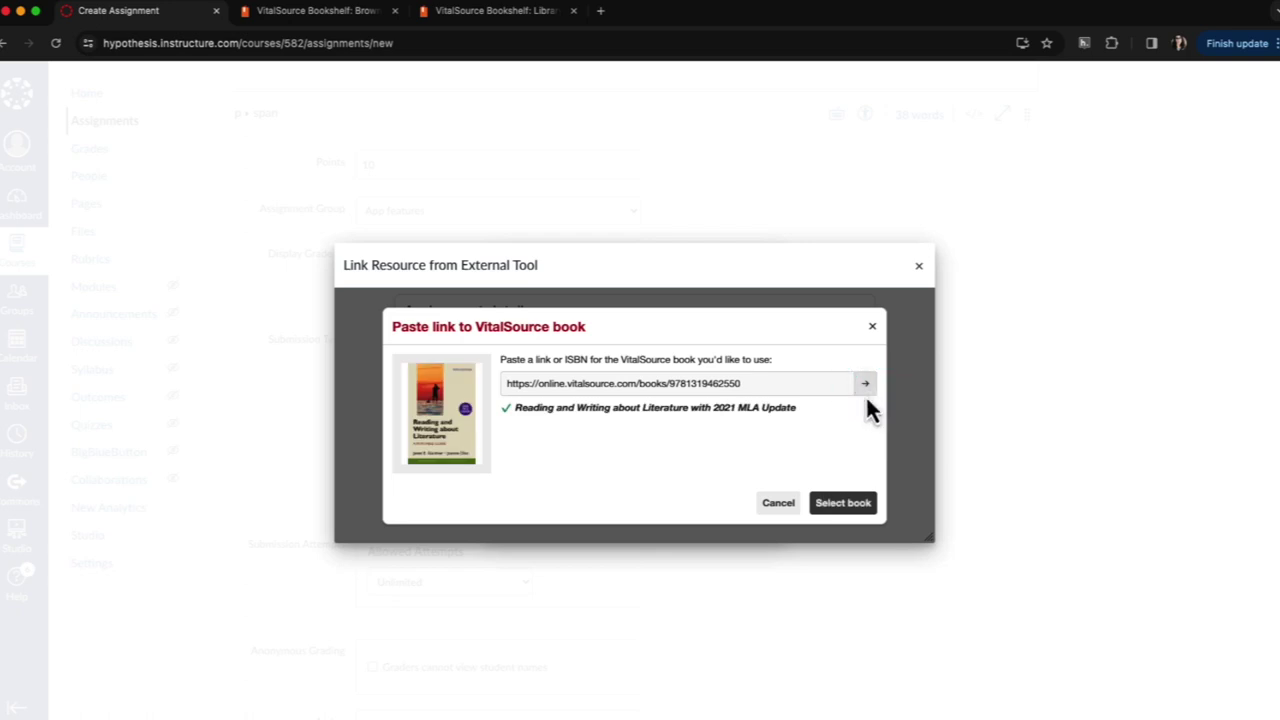
pyautogui.click(843, 505)
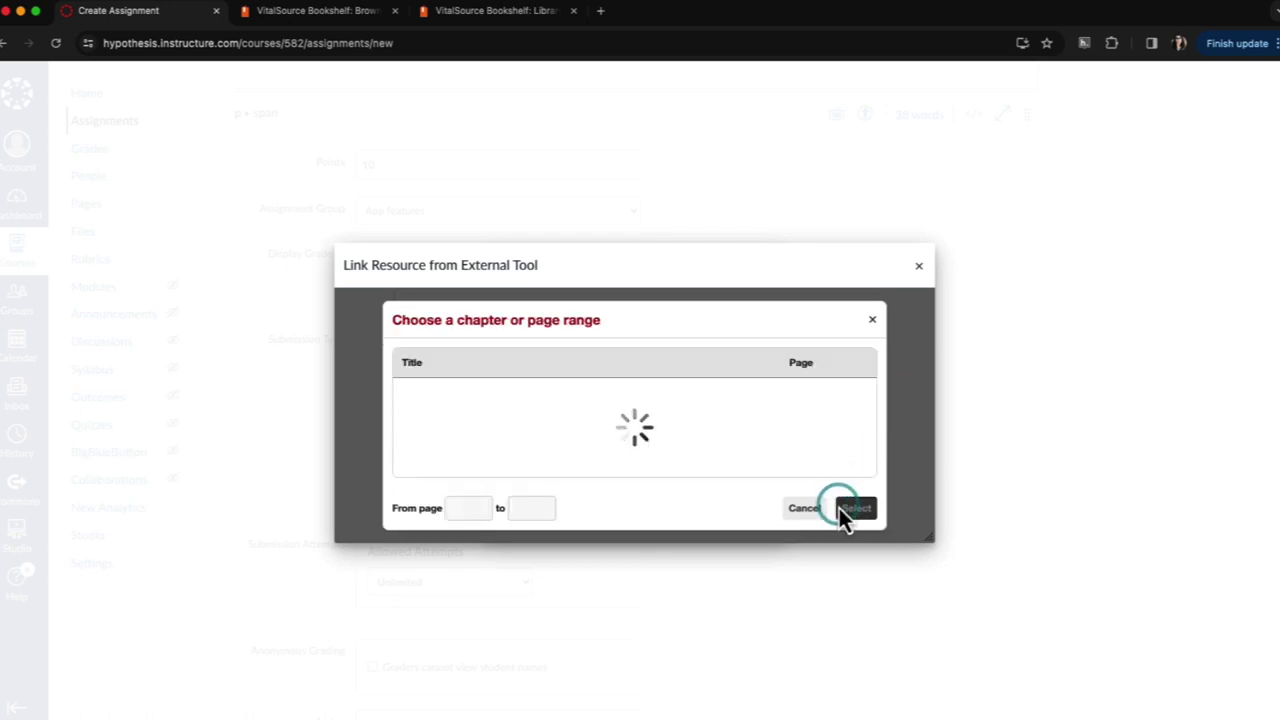
# Step: Choose "Chapter 2: The Role of Good Reading" as the assigned reading and confirm the Hypothesis tool configuration
pyautogui.scroll(-4, 623, 451)
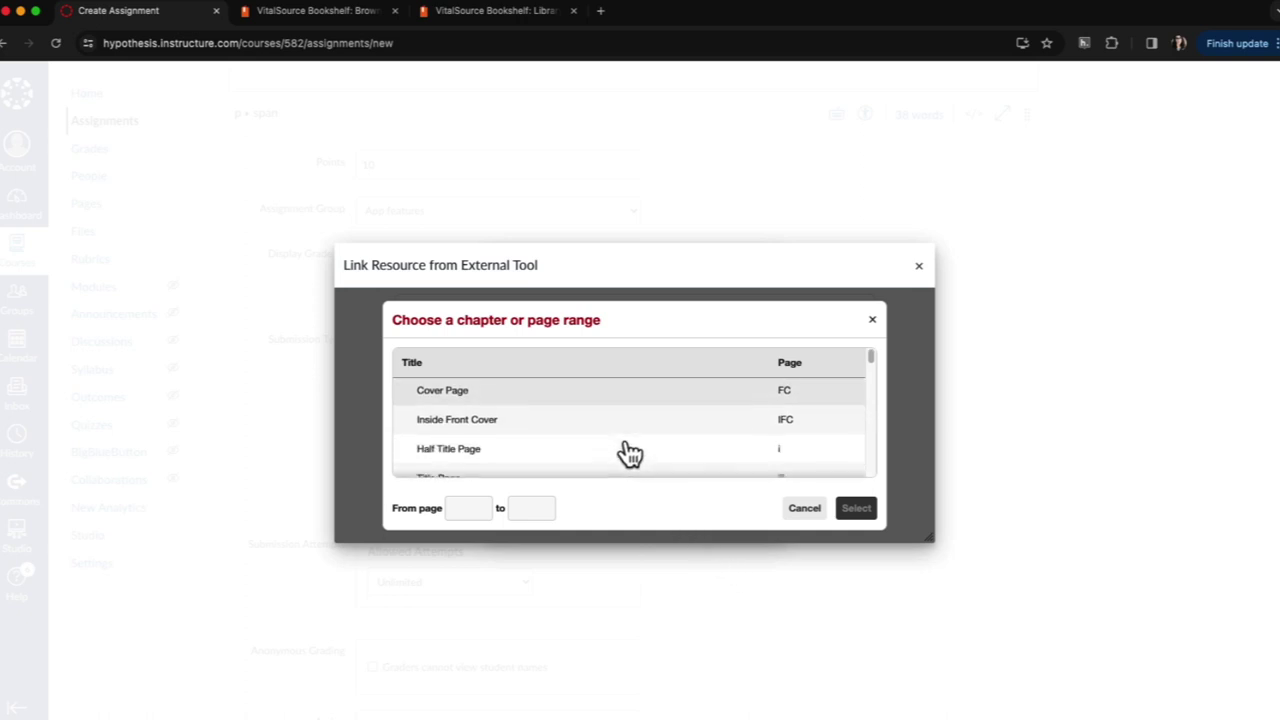
pyautogui.scroll(-5, 630, 453)
pyautogui.scroll(3, 630, 453)
pyautogui.scroll(-10, 630, 453)
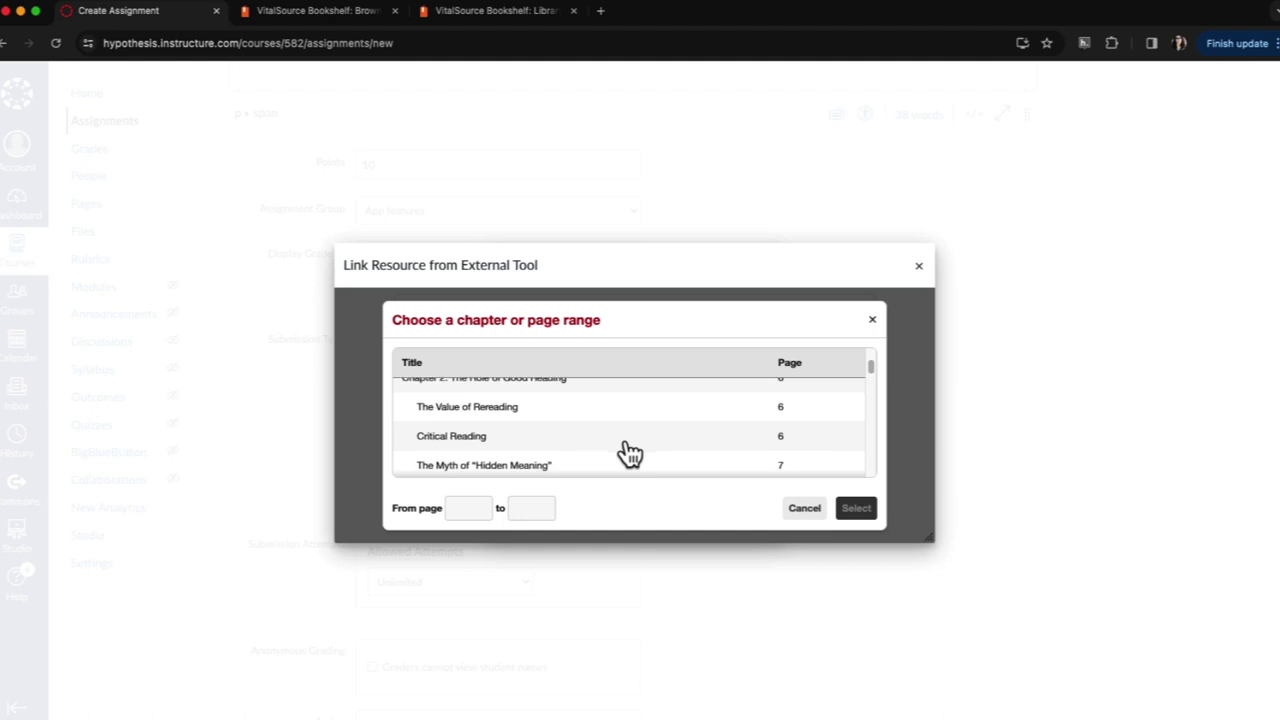
pyautogui.scroll(-1, 630, 453)
pyautogui.scroll(5, 630, 453)
pyautogui.scroll(5, 630, 453)
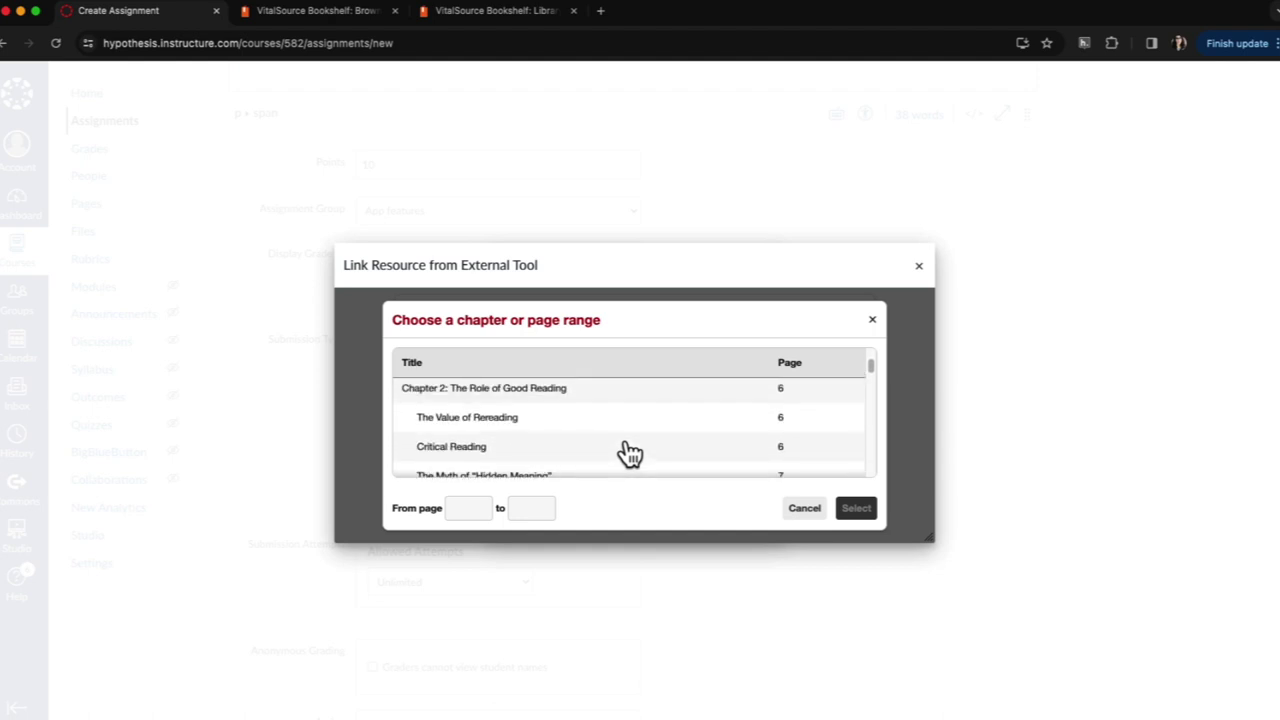
pyautogui.scroll(-3, 623, 451)
pyautogui.click(550, 404)
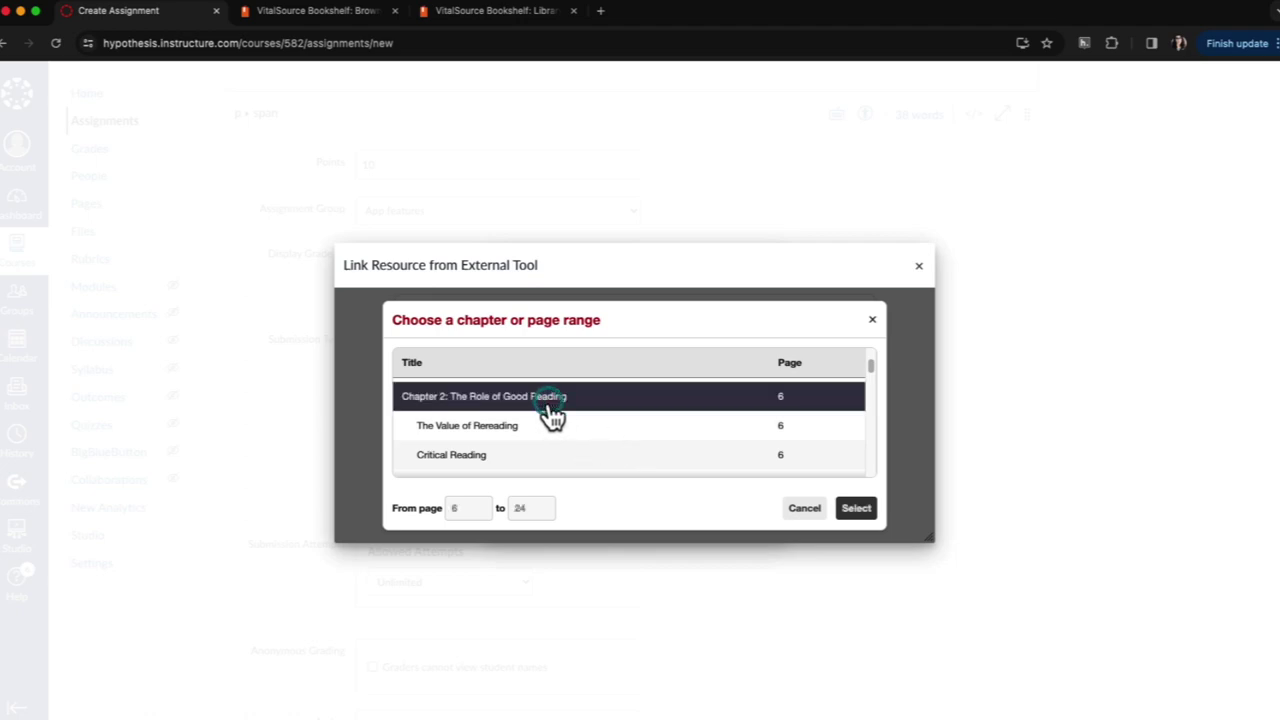
pyautogui.click(857, 512)
pyautogui.click(845, 496)
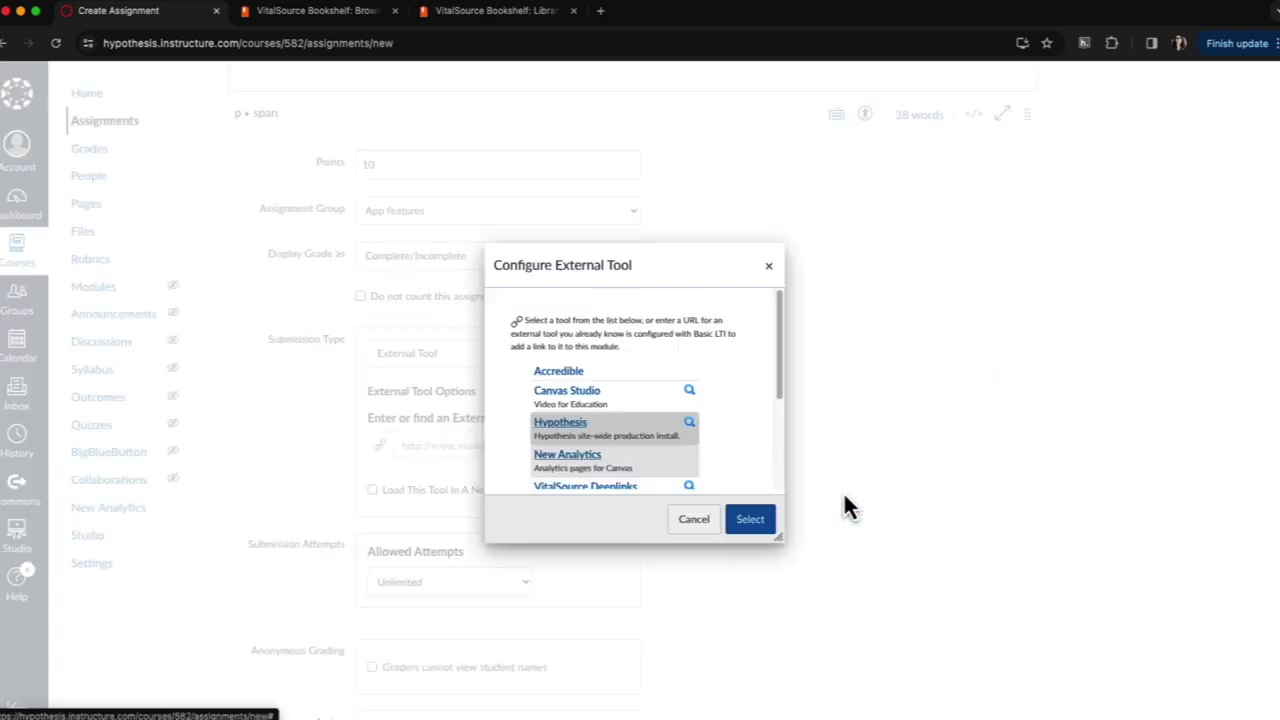
pyautogui.click(752, 524)
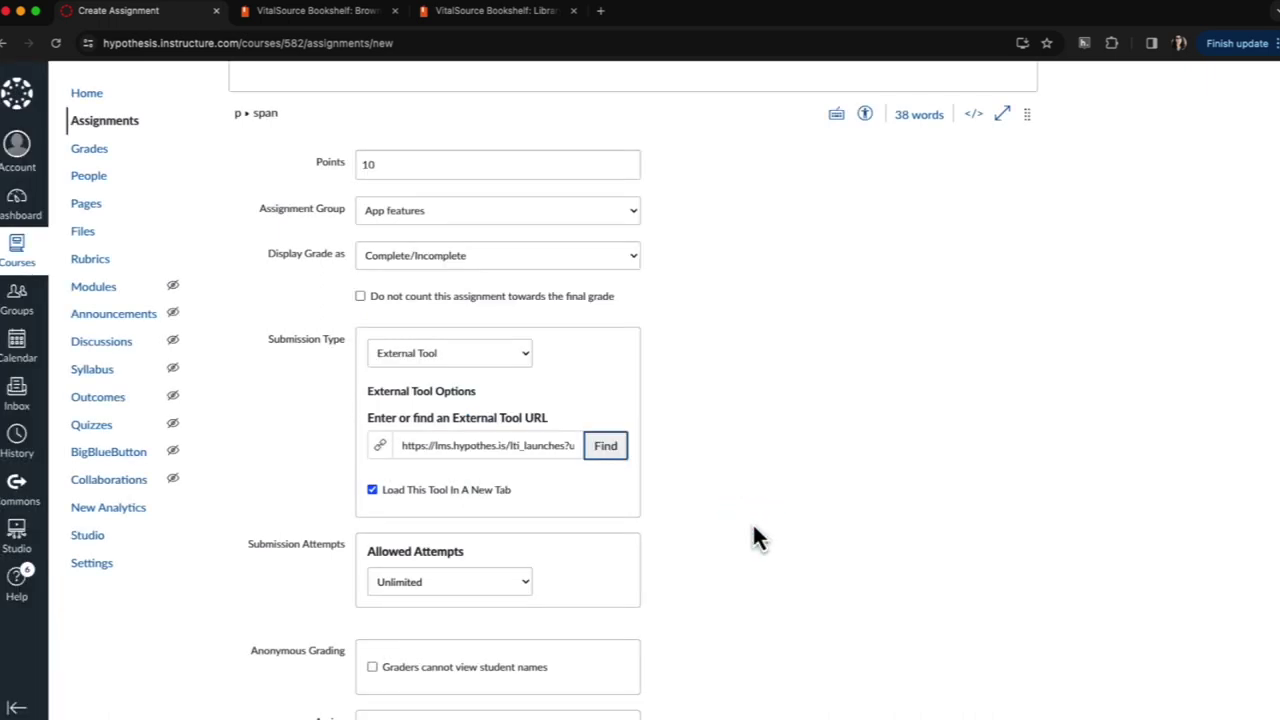
# Step: Set the due date to Mar 14, 2024, 11:59 PM for everyone and save the assignment without publishing it
pyautogui.scroll(-5, 745, 532)
pyautogui.click(611, 484)
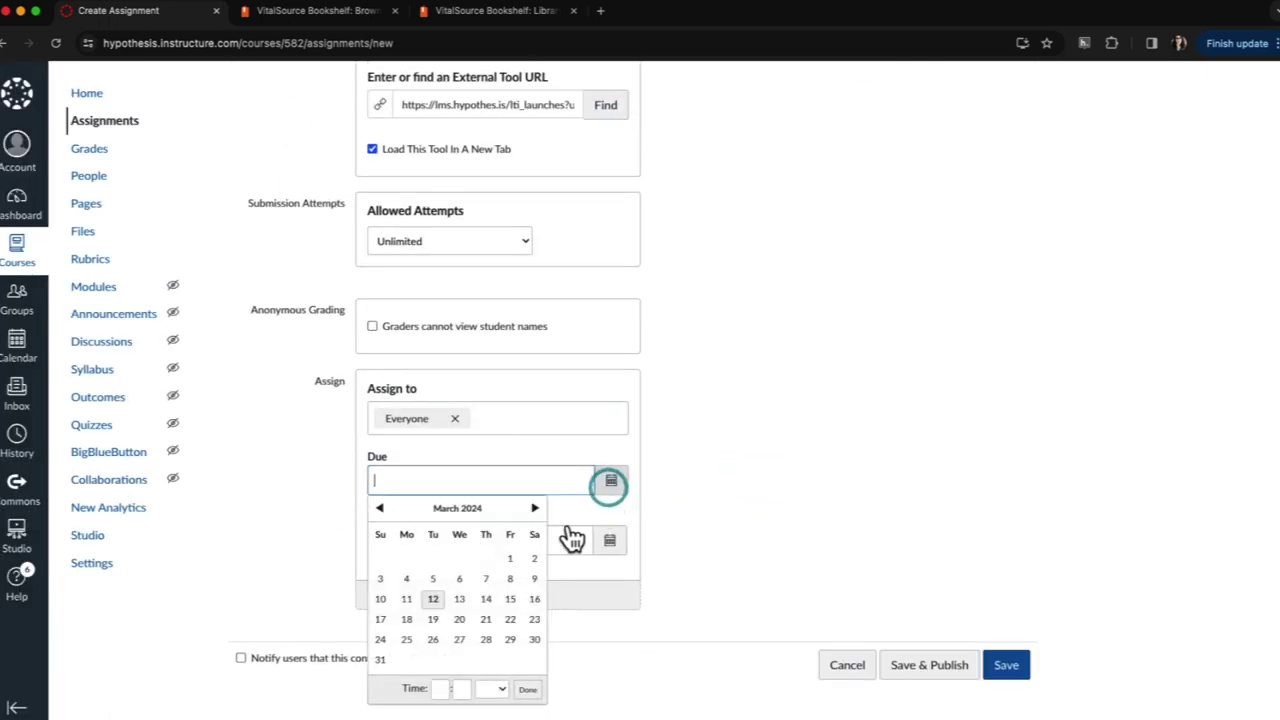
pyautogui.click(485, 599)
pyautogui.click(829, 503)
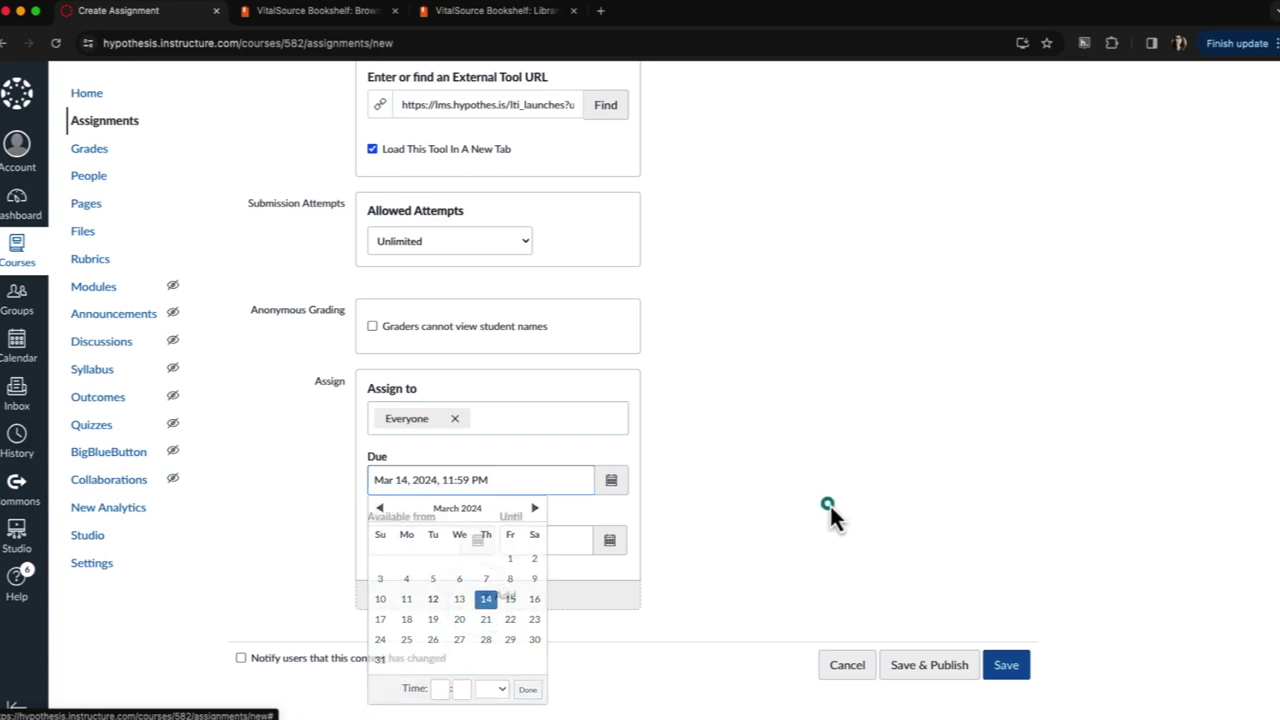
pyautogui.click(1003, 666)
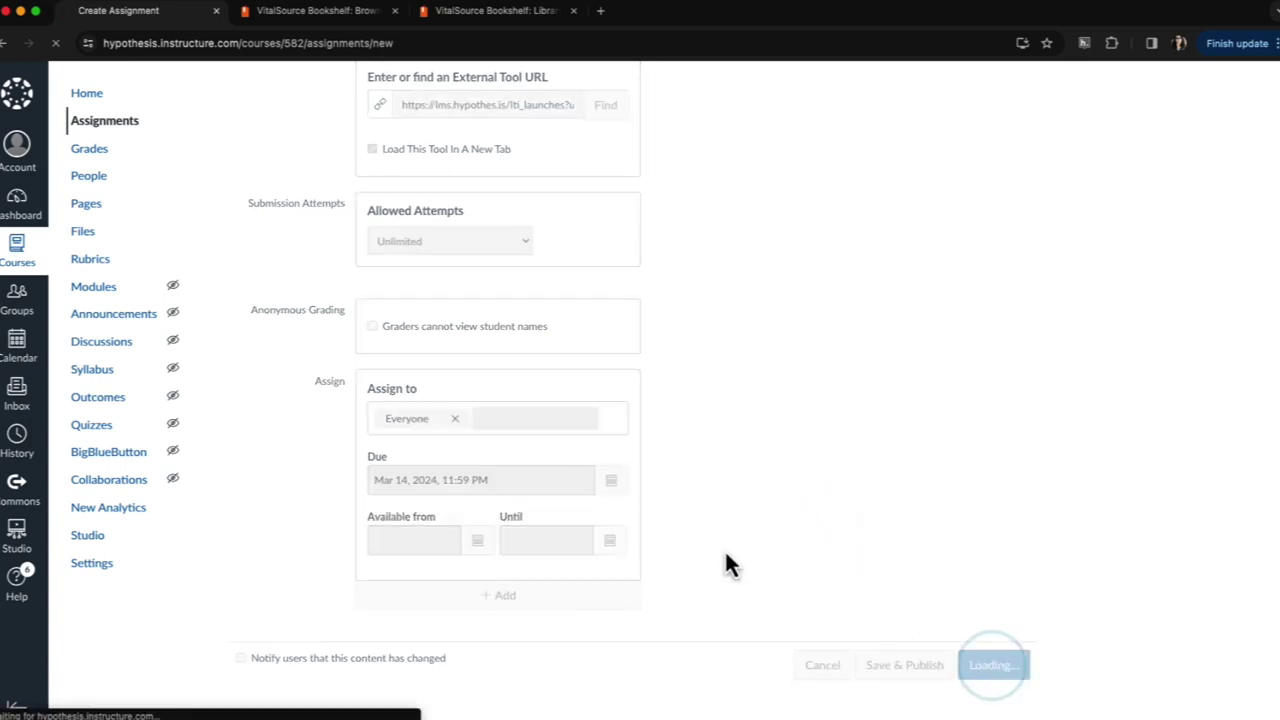